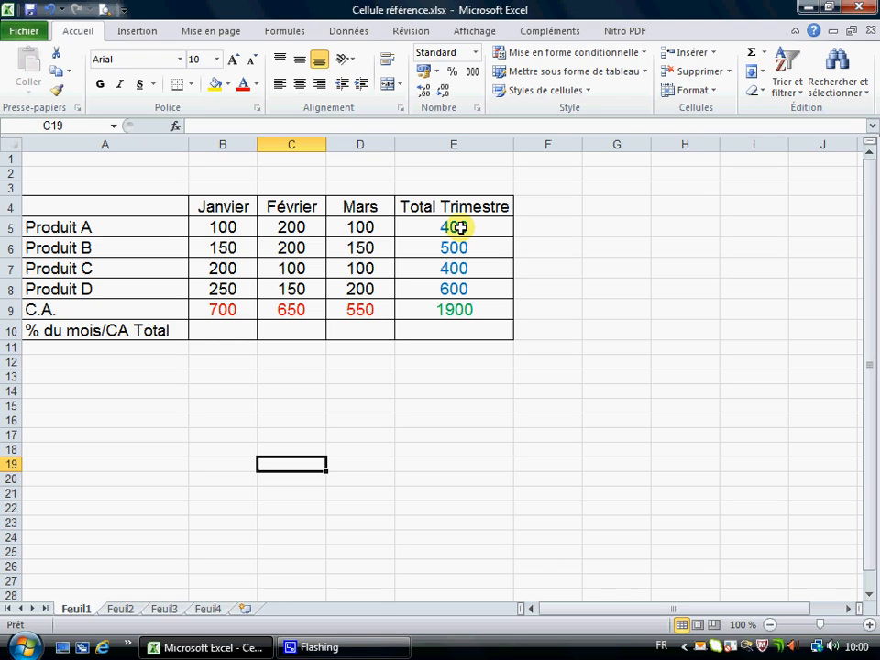
- Calculate January's share of total revenue in B10 with the formula =B9/E9
left_click(459, 227)
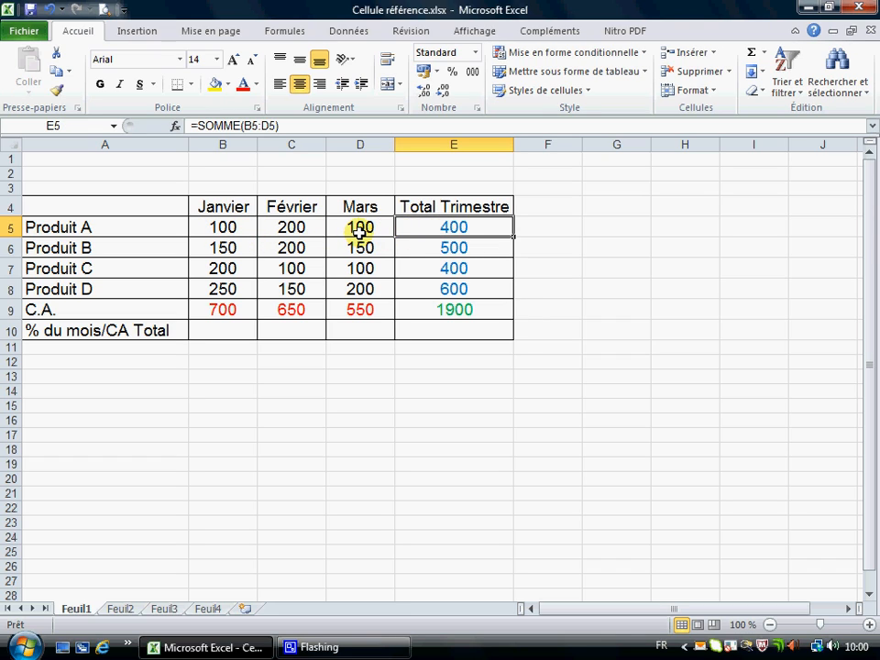
left_click(213, 310)
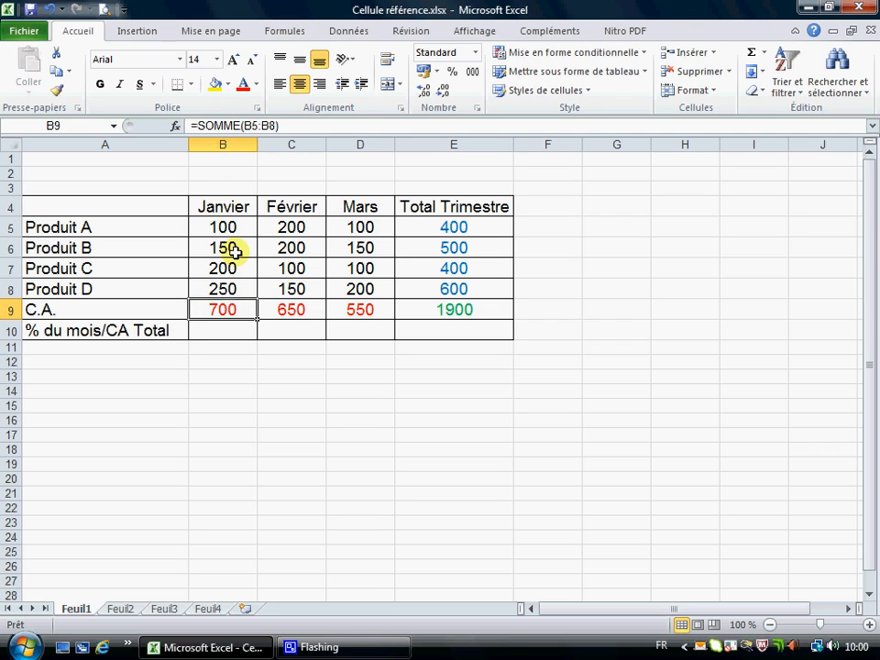
left_click(228, 332)
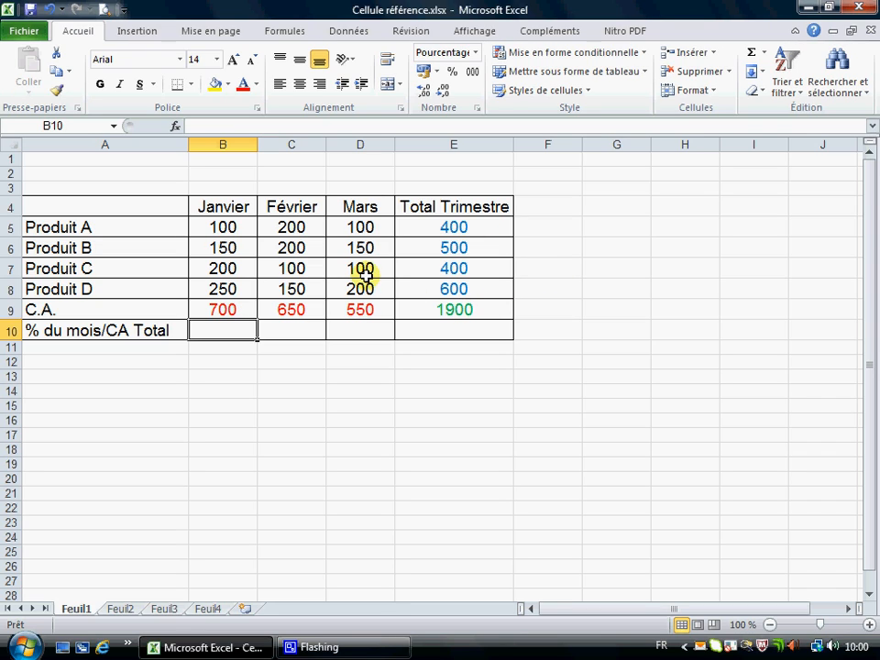
type("=")
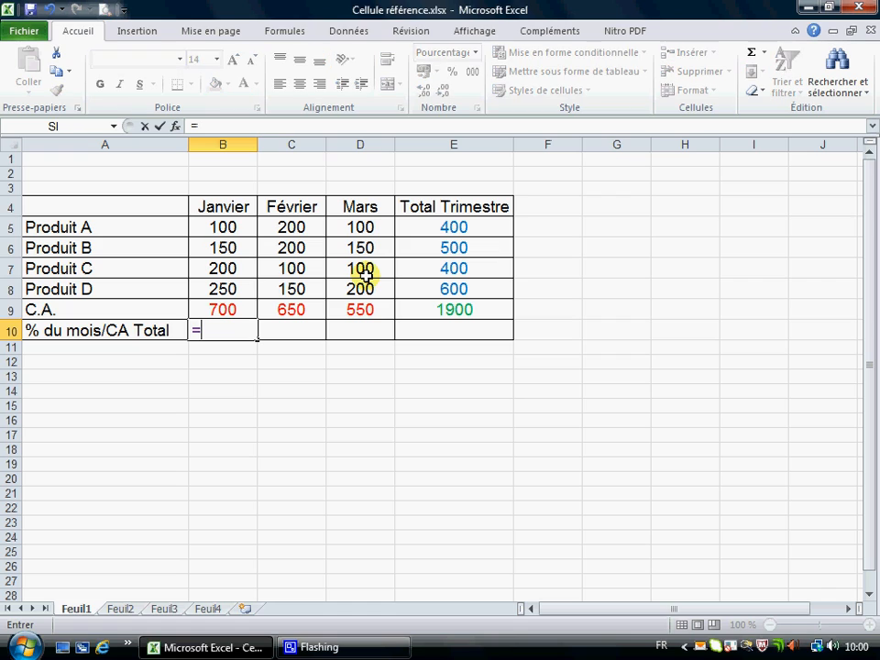
left_click(219, 309)
type("/")
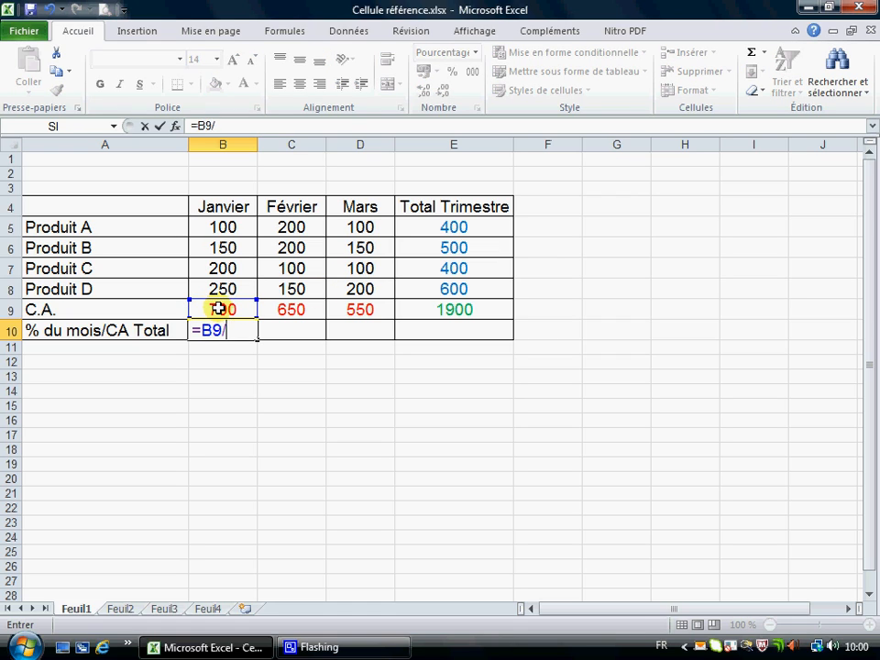
left_click(450, 307)
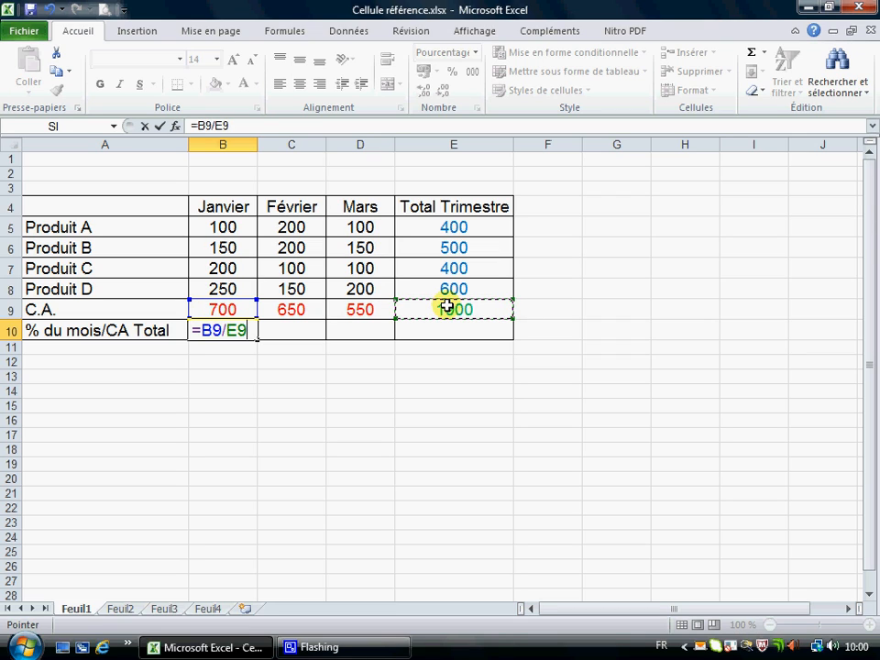
key("Return")
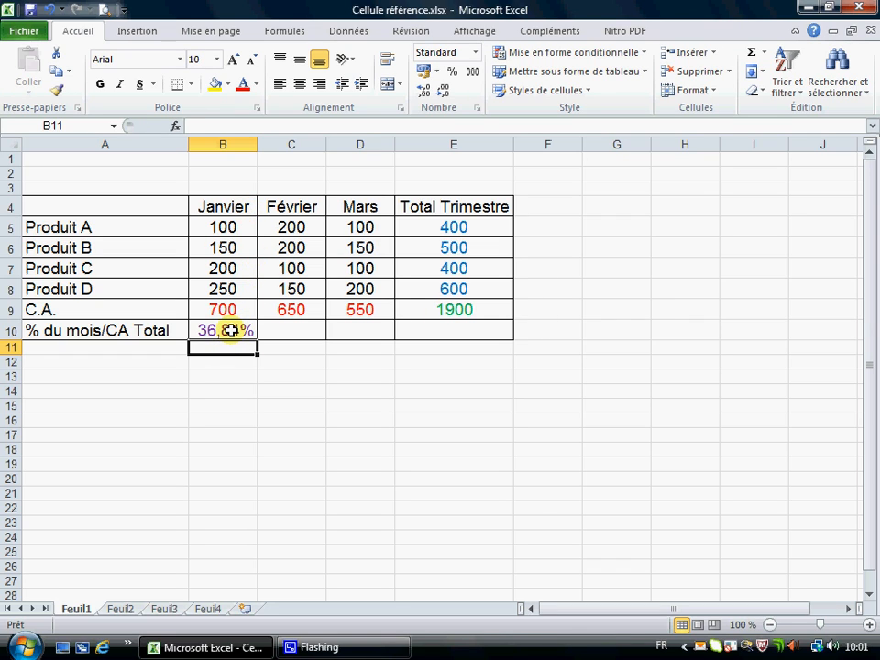
- Try to fill January's percentage formula from B10 into C10, and clear C10 after checking the copied references
left_click(278, 331)
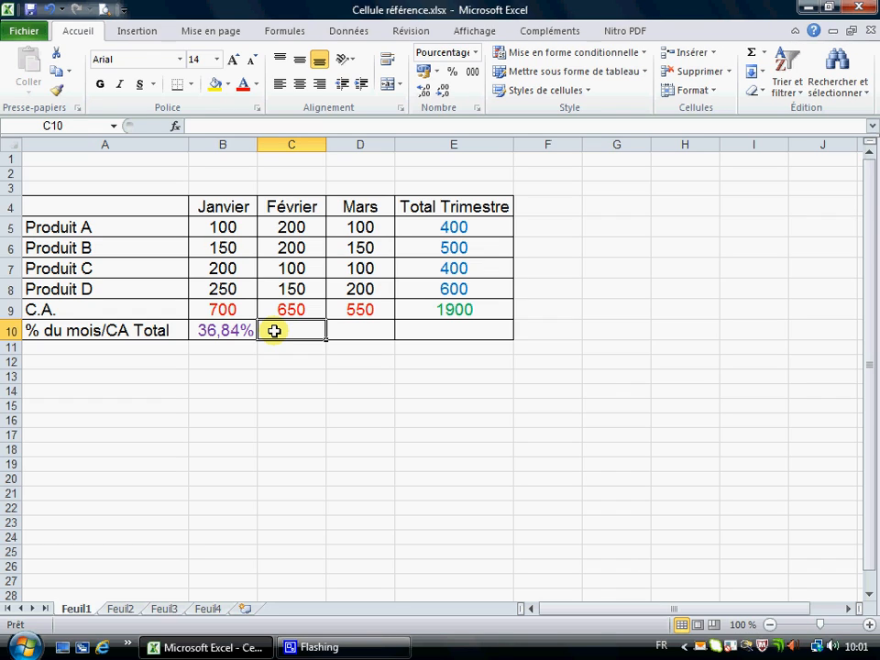
left_click(225, 330)
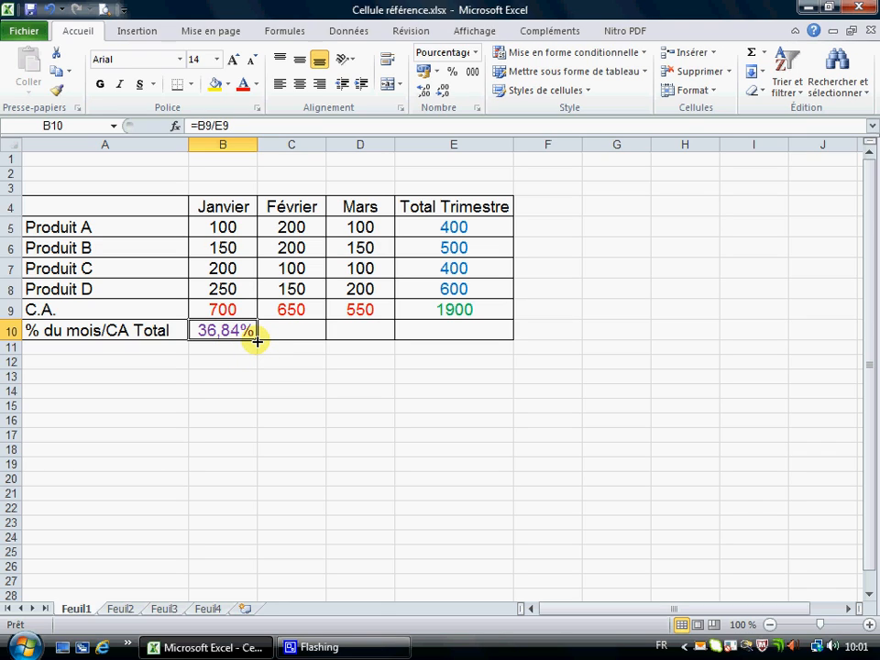
left_click_drag(257, 341, 291, 334)
left_click(292, 332)
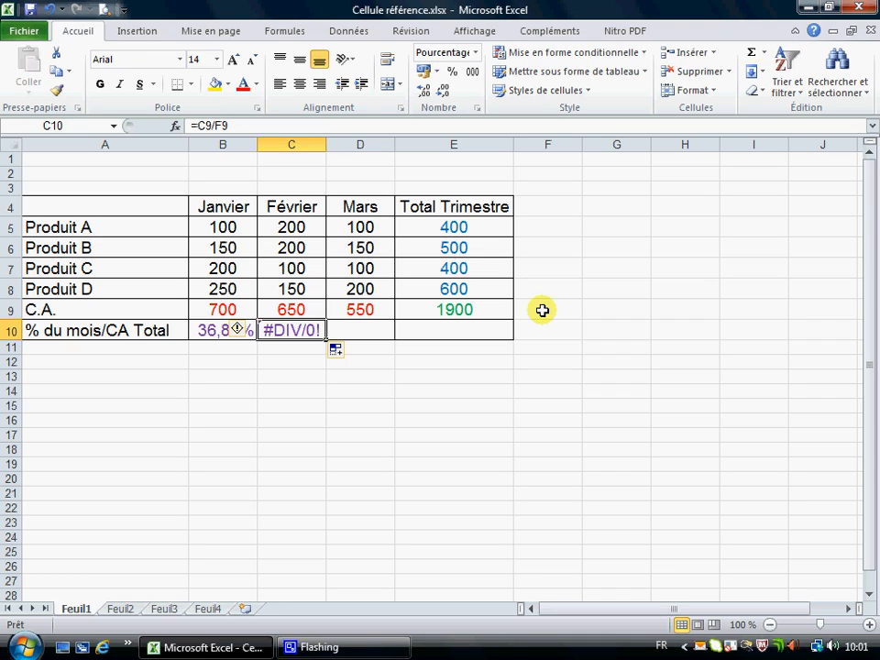
left_click(286, 334)
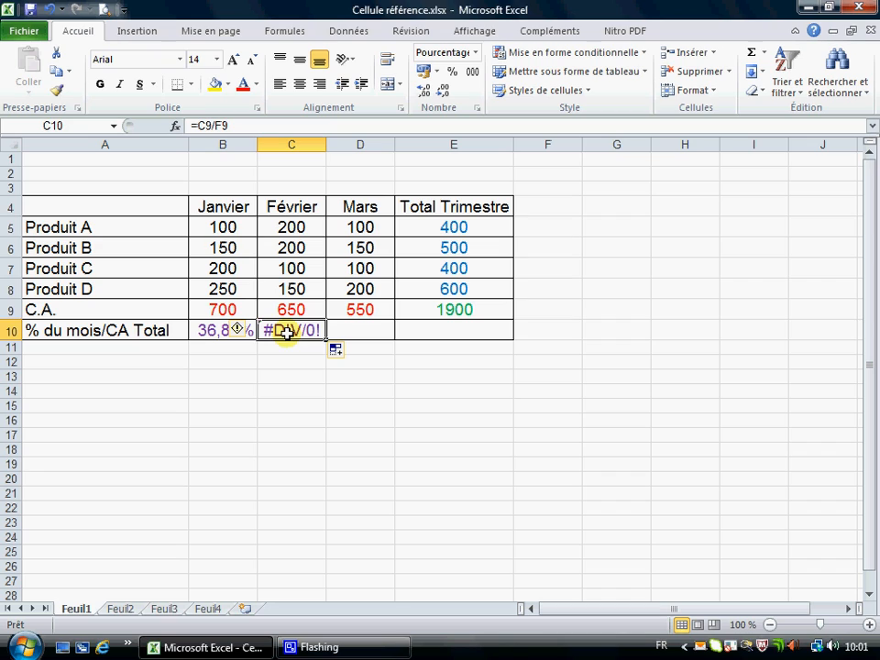
left_click(290, 330)
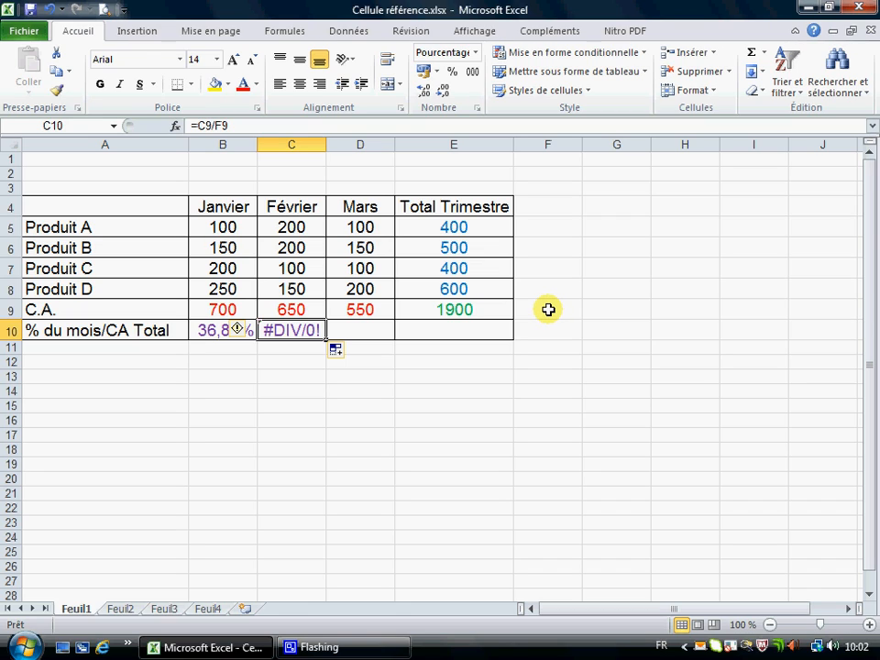
key("Delete")
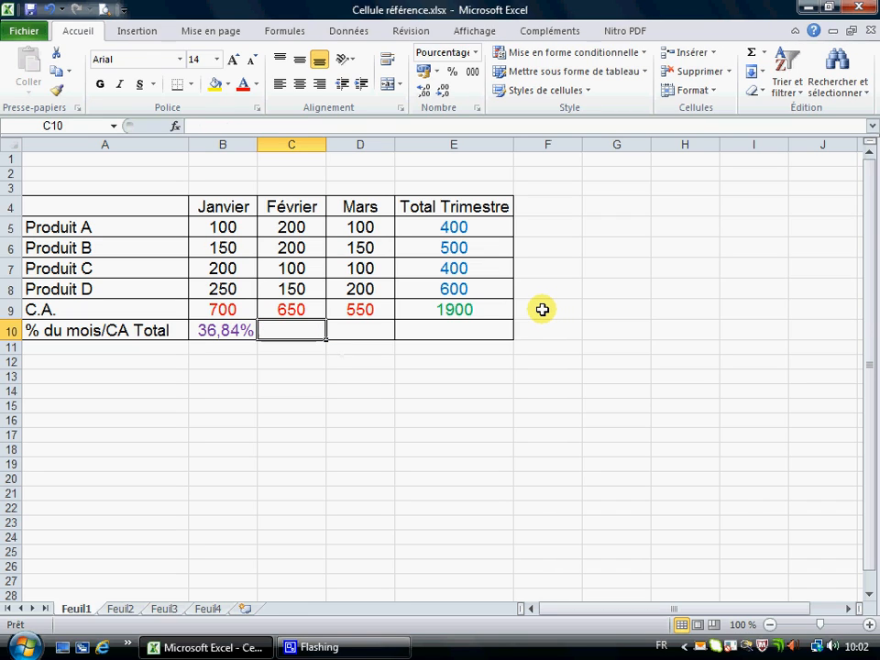
left_click(216, 331)
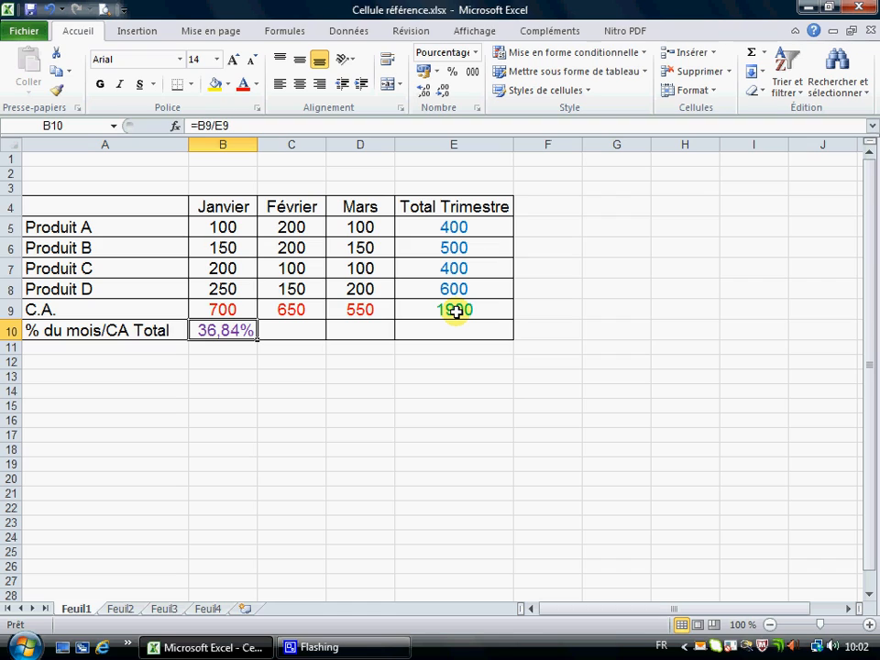
left_click(223, 125)
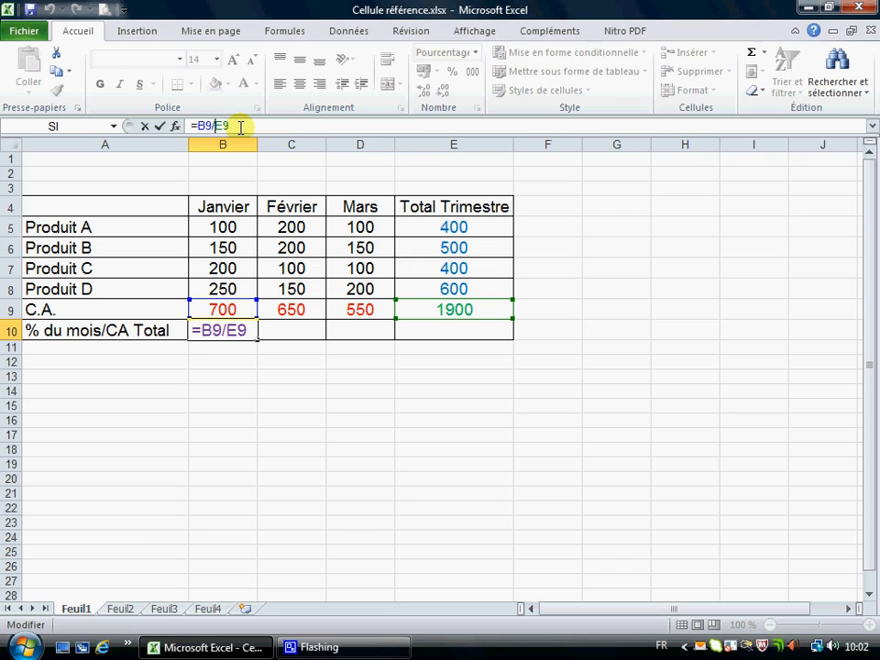
key("F4")
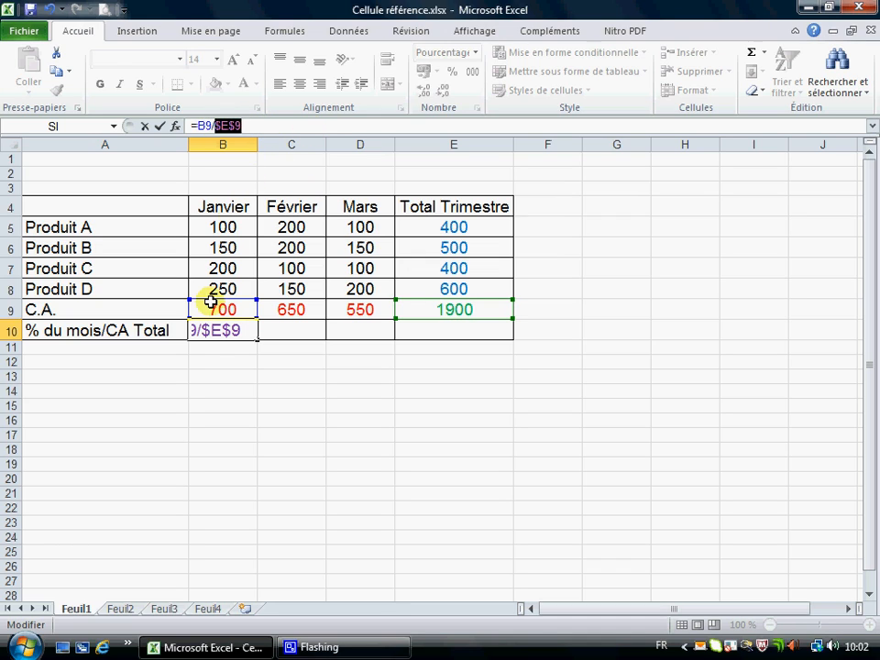
left_click(246, 358)
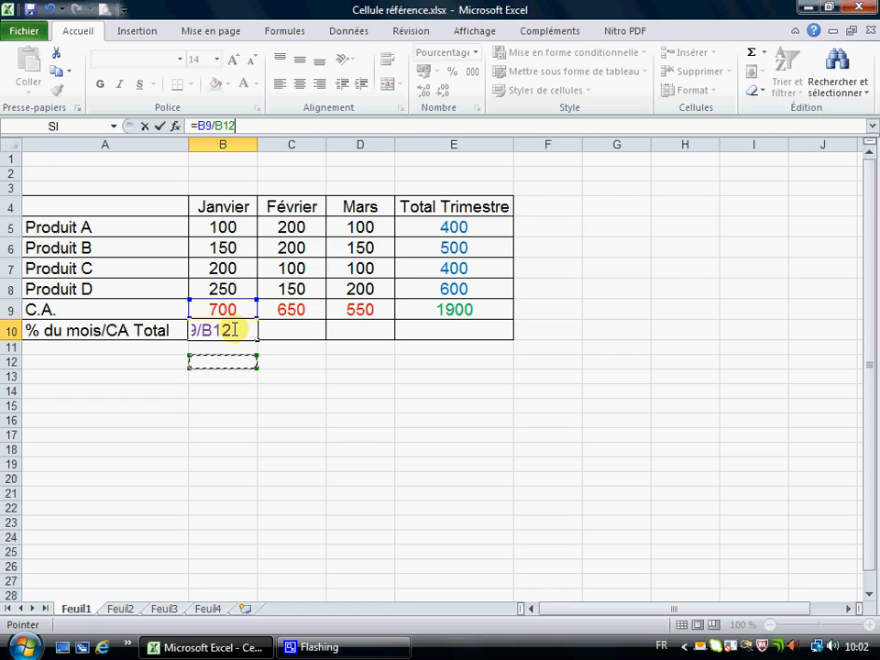
key("Escape")
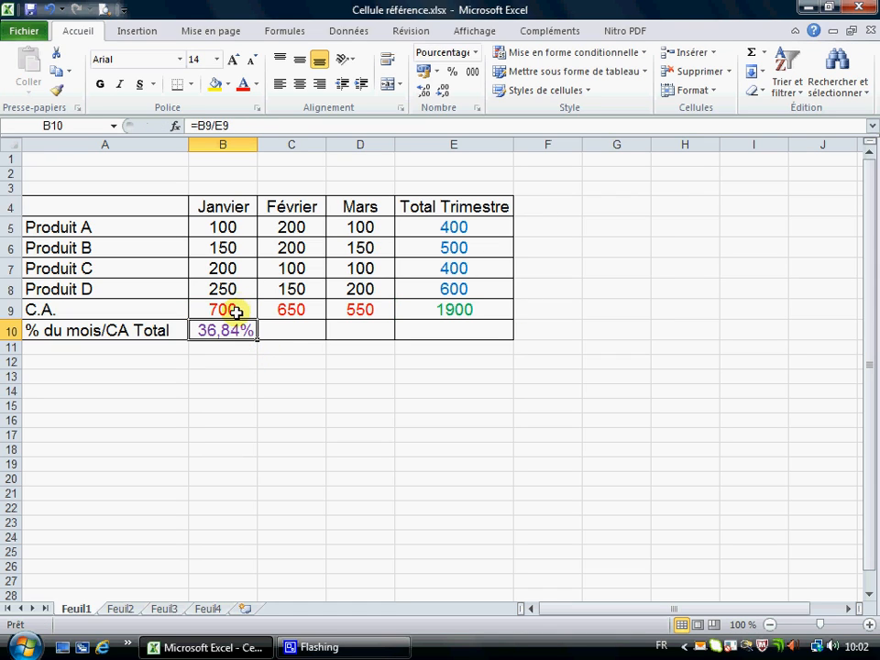
- Make the total revenue reference absolute in B10's formula so it reads =B9/$E$9
left_click(212, 126)
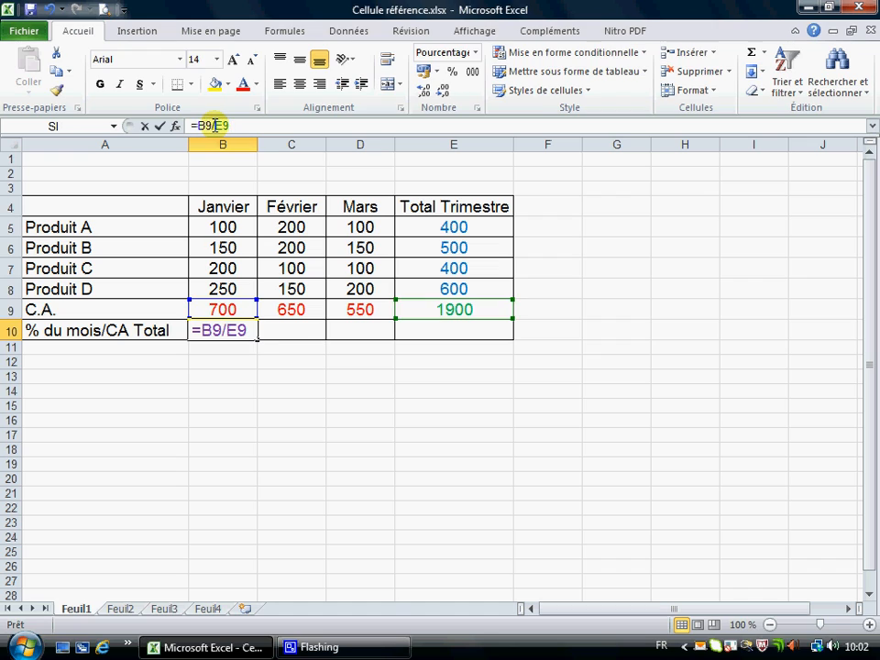
key("F4")
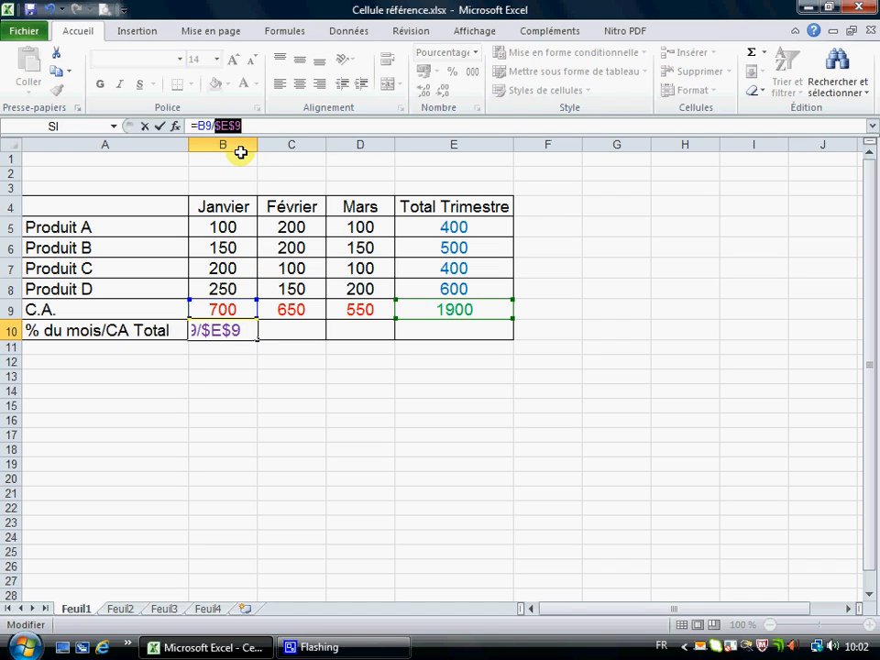
key("Return")
- Fill the percentage formula from B10 across row 10 through February, March and the quarter total in E10
left_click(220, 328)
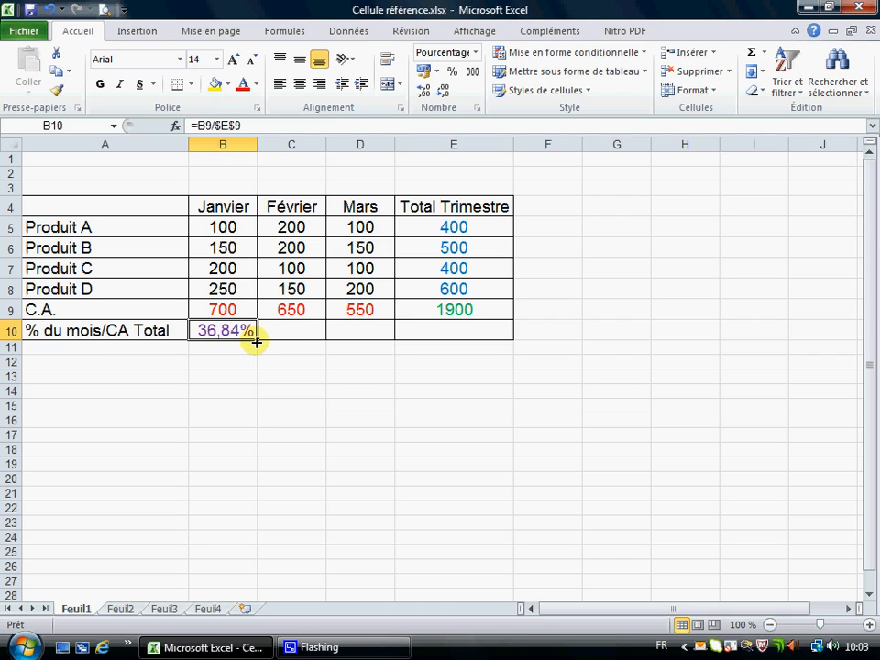
left_click_drag(256, 340, 301, 335)
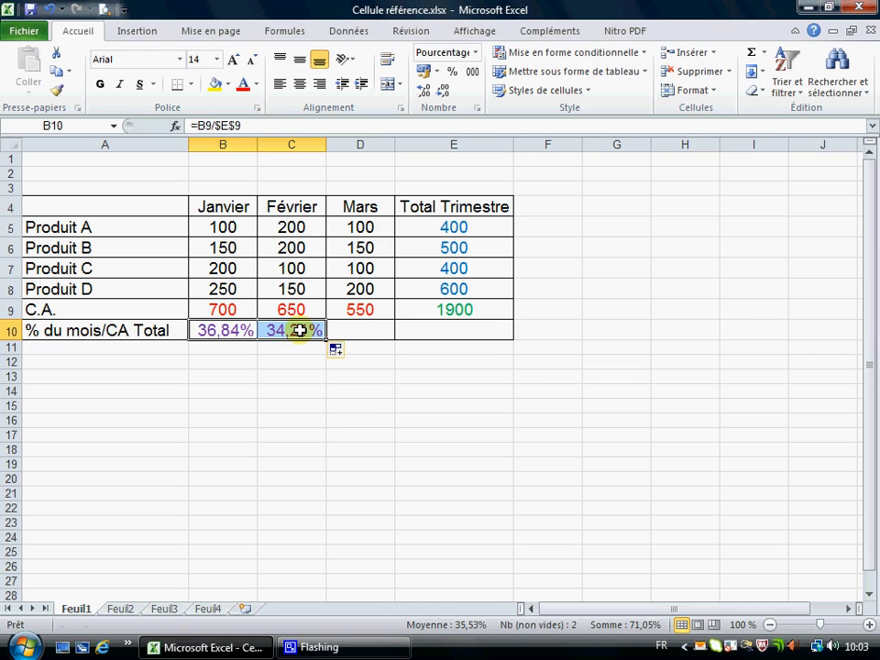
left_click(300, 332)
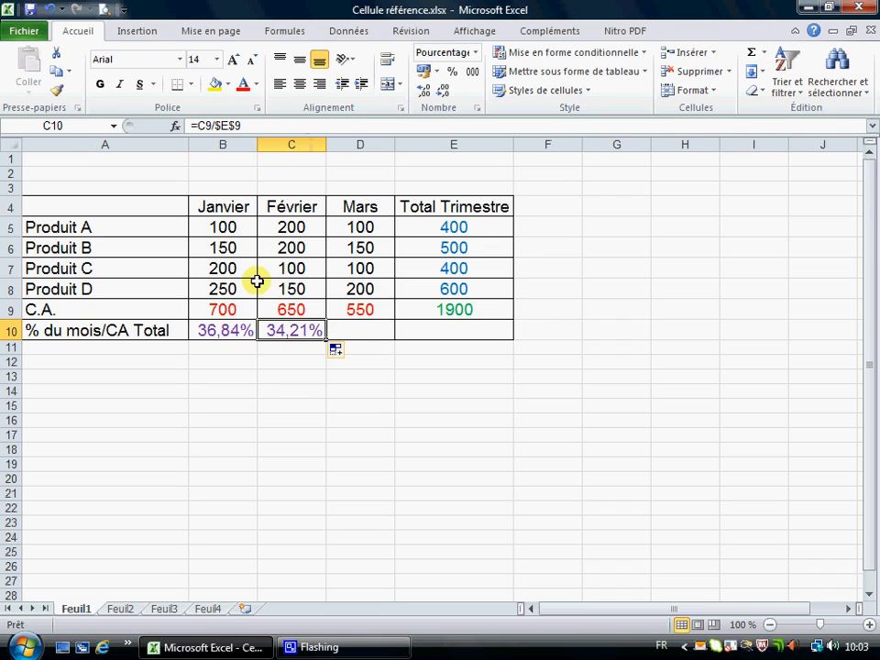
left_click_drag(328, 341, 463, 339)
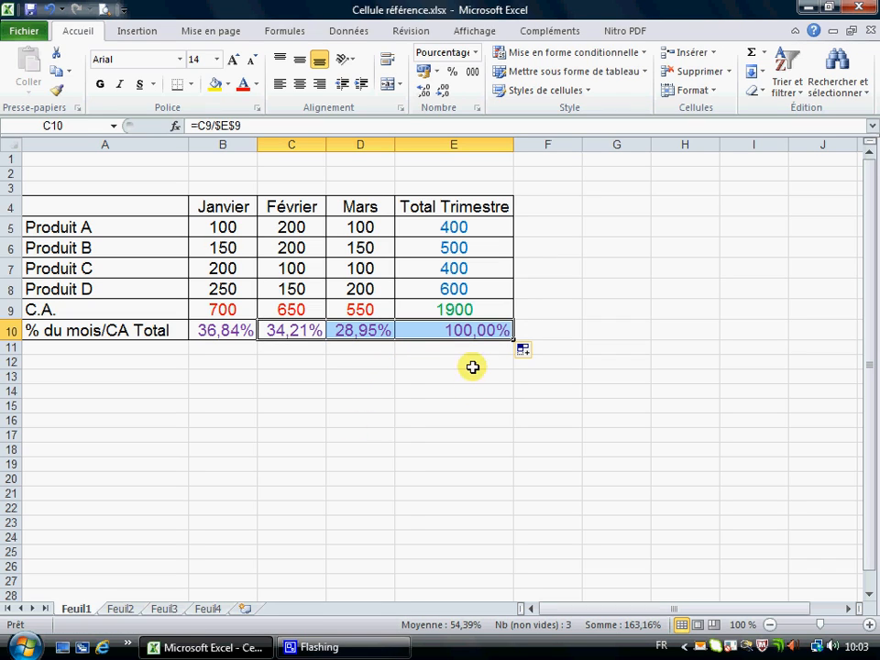
- Center the quarter total's percentage in cell E10 horizontally
left_click(472, 335)
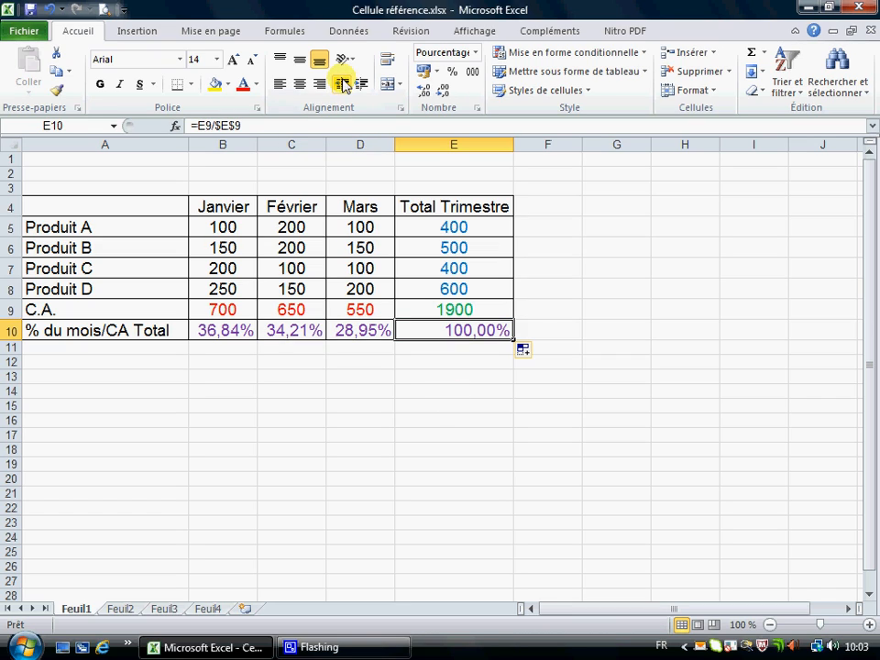
left_click(300, 84)
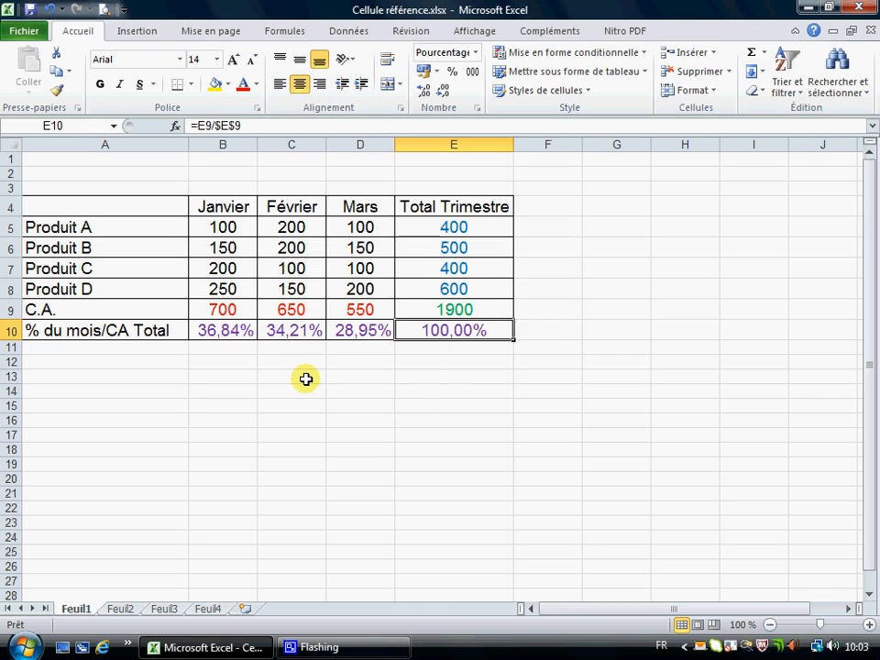
left_click(133, 364)
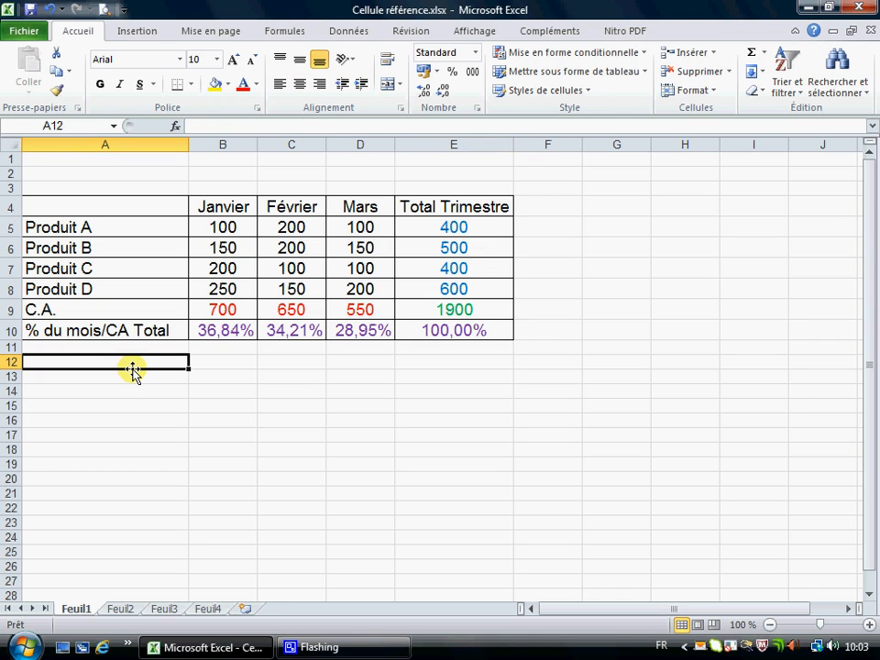